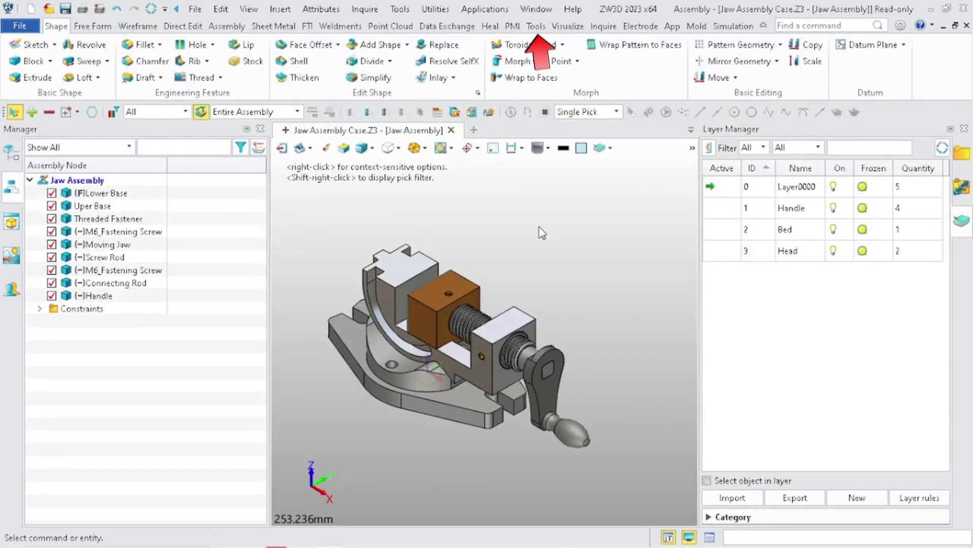
Switch to the Tools ribbon commands for the open Jaw Assembly vise model.
click(536, 26)
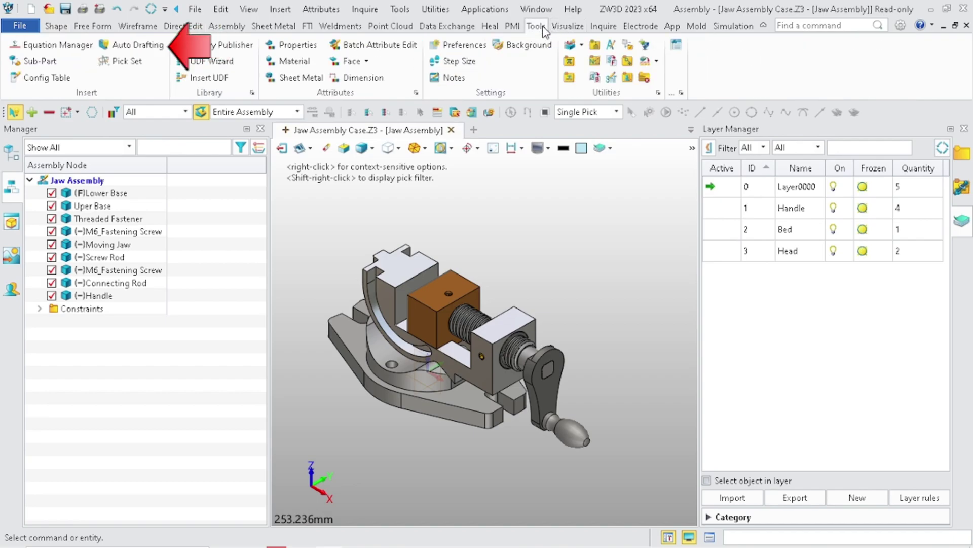
Open Auto Drafting and, among the model layers, include only the Head layer parts.
click(150, 48)
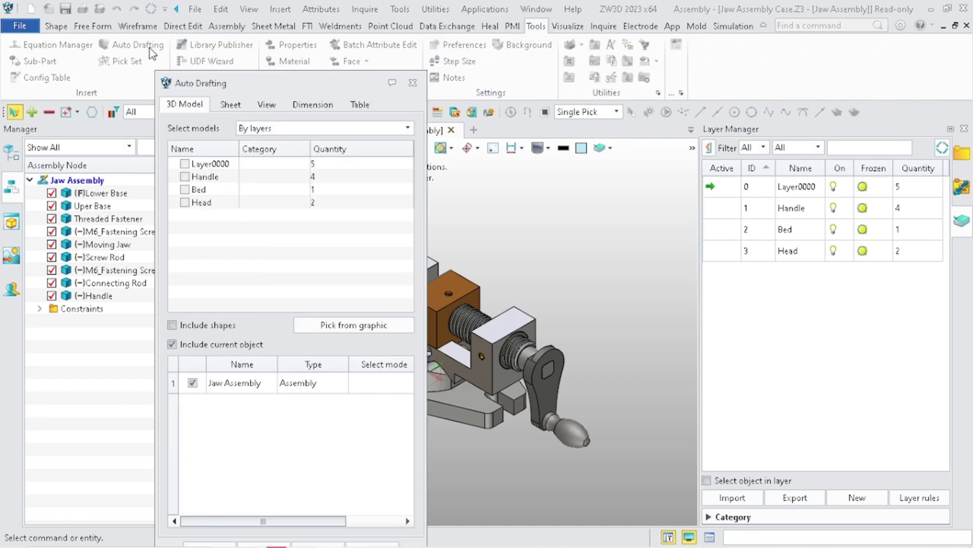
click(185, 164)
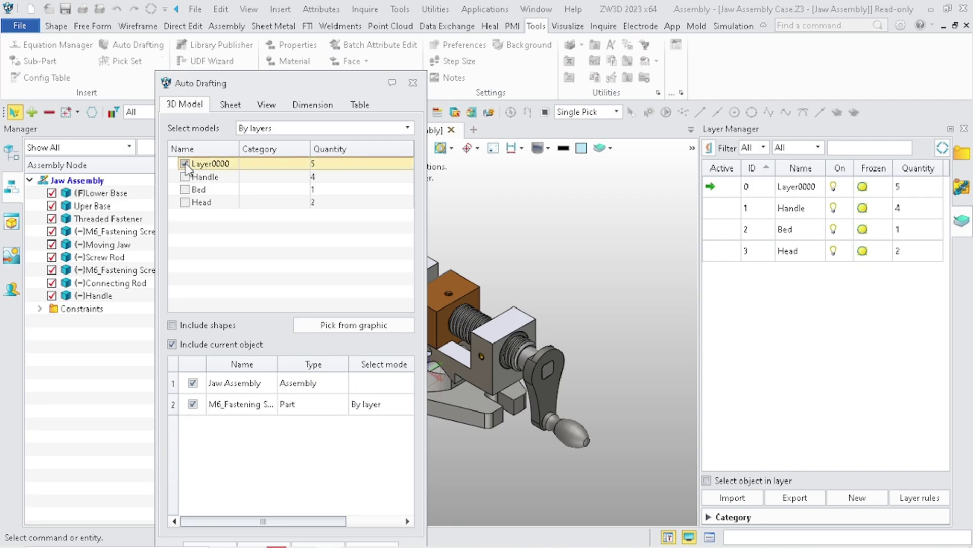
click(185, 164)
drag(226, 84, 112, 38)
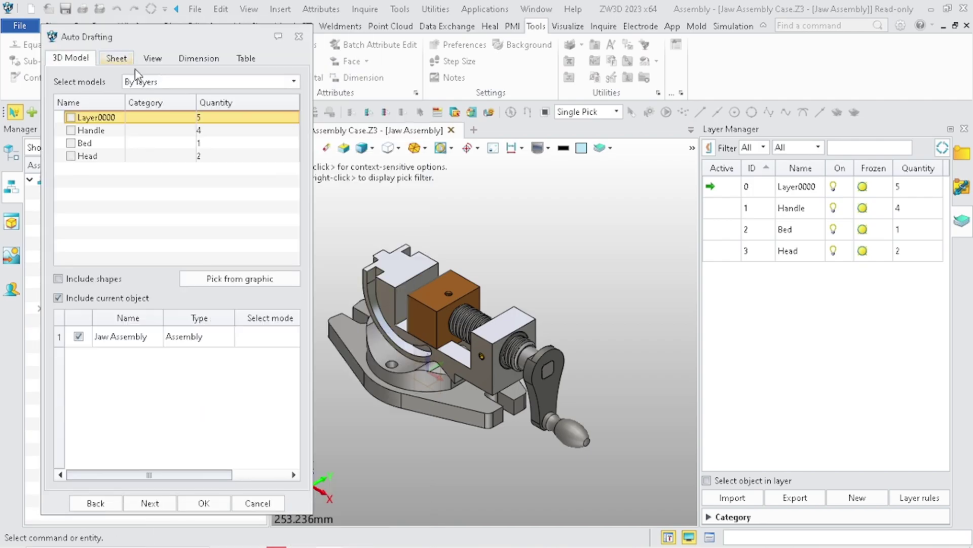
click(71, 130)
click(71, 130)
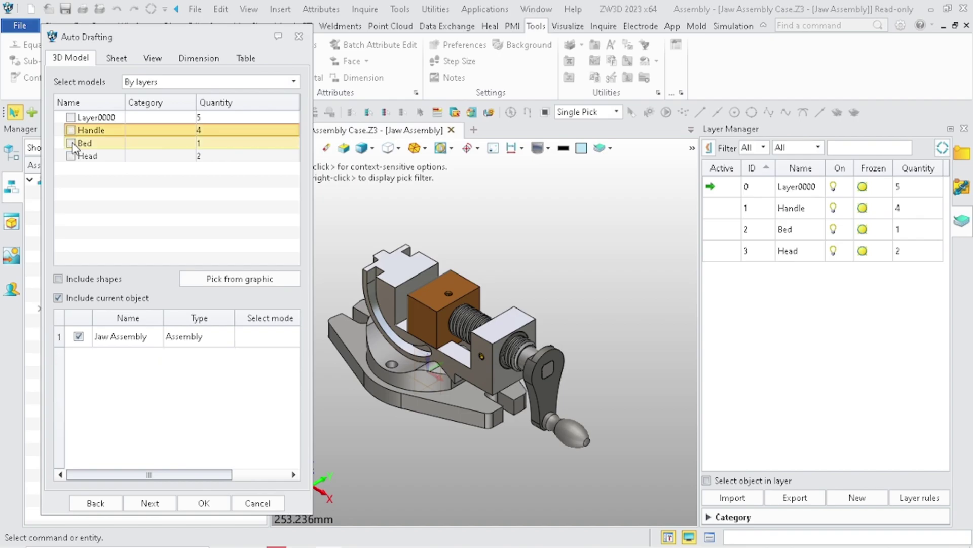
click(70, 143)
click(71, 143)
click(71, 156)
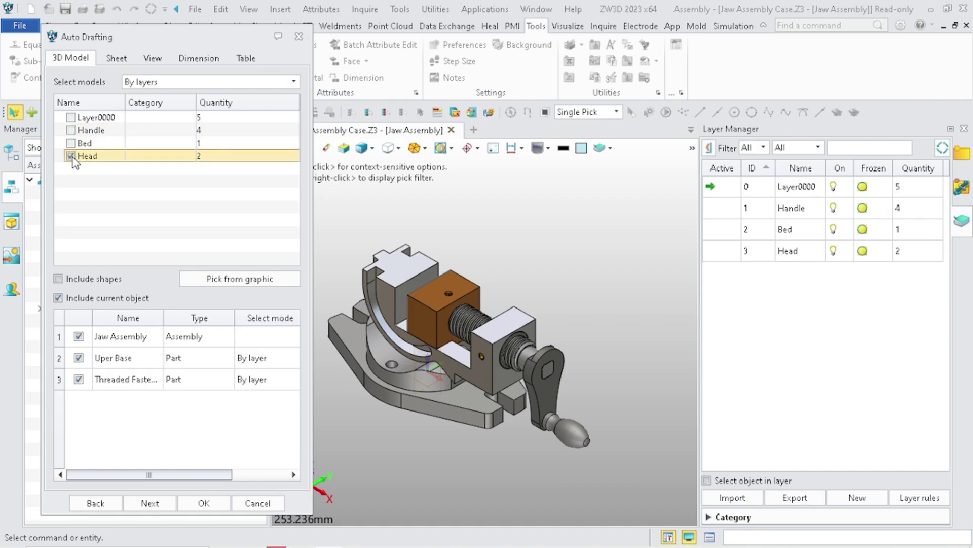
click(71, 156)
click(71, 156)
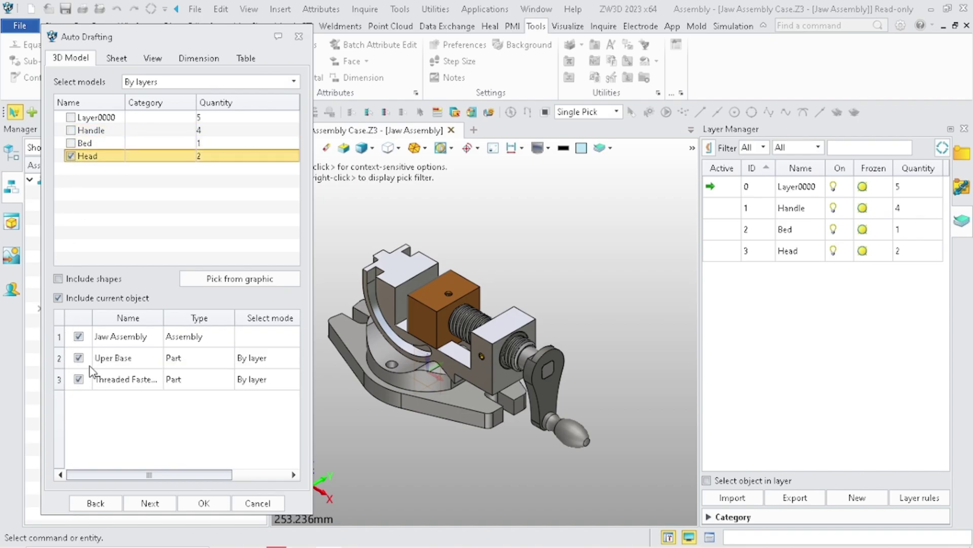
Leave Uper Base out and keep the whole Jaw Assembly in the drafting list.
click(78, 358)
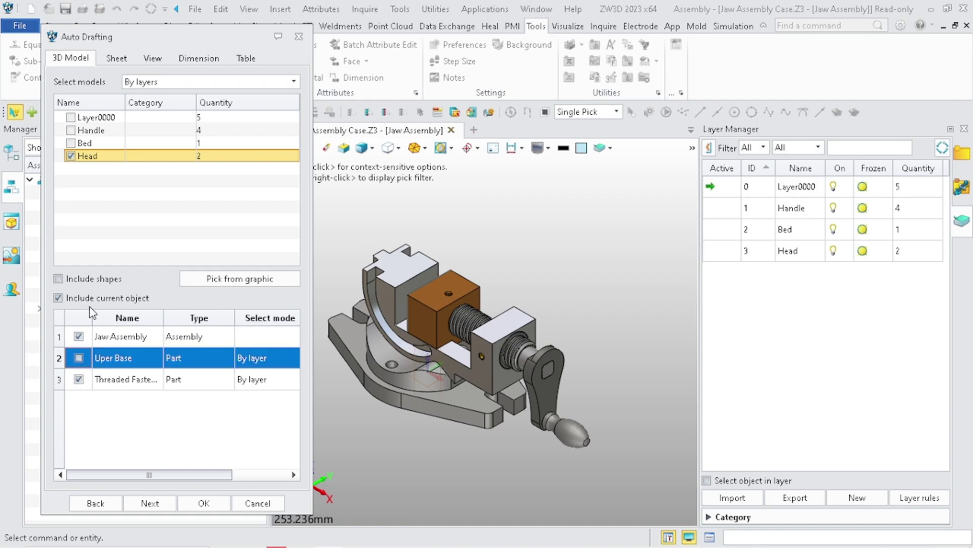
click(58, 299)
click(103, 298)
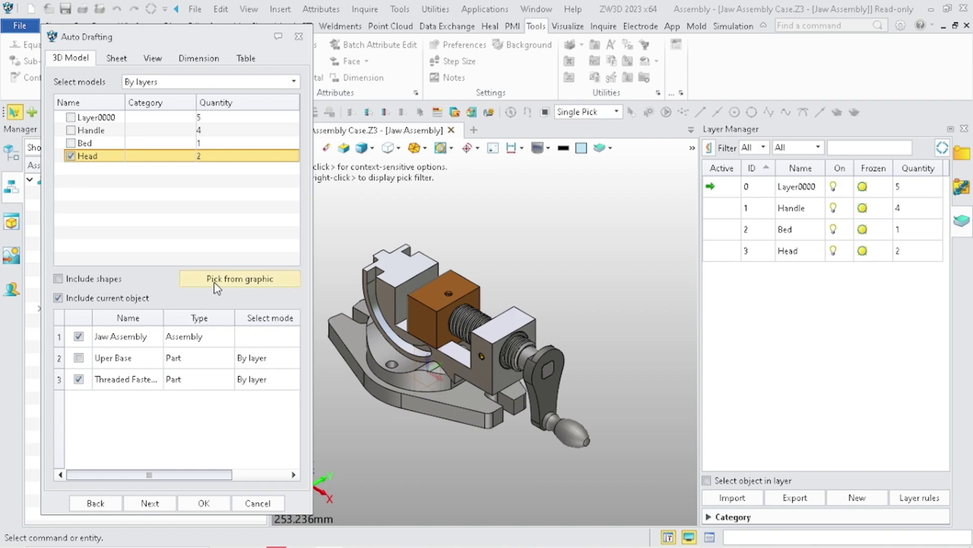
Pick the Upper Base part directly in the model, keeping the Head layer included.
click(244, 280)
click(416, 321)
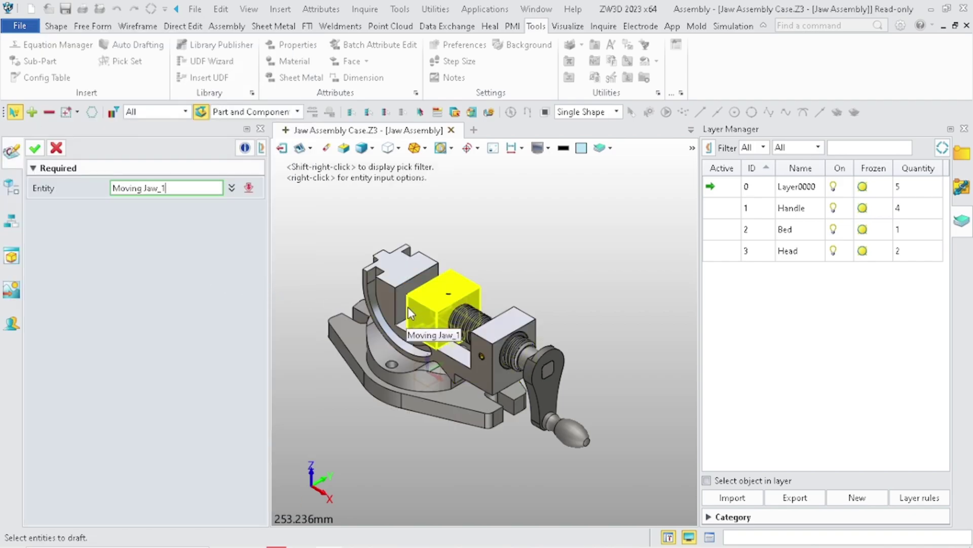
click(386, 286)
click(35, 148)
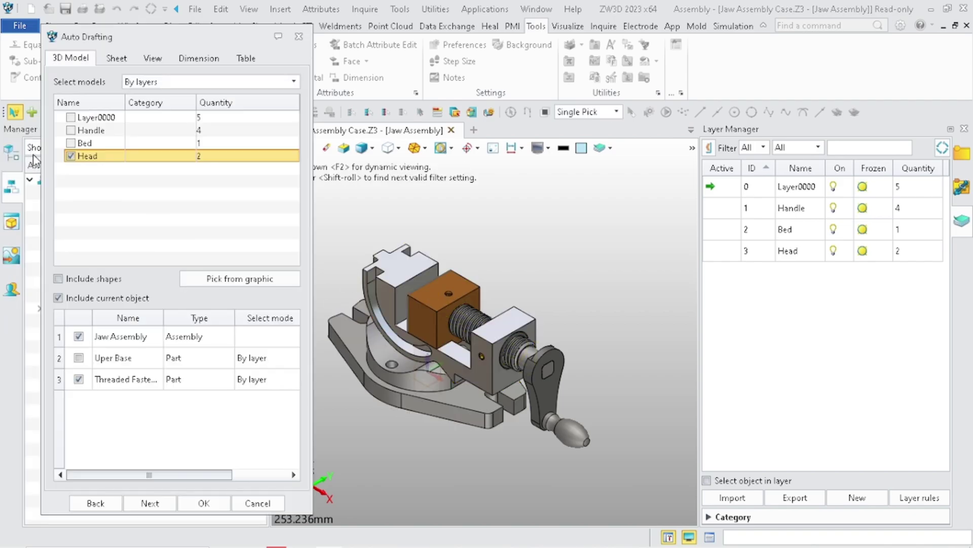
click(72, 156)
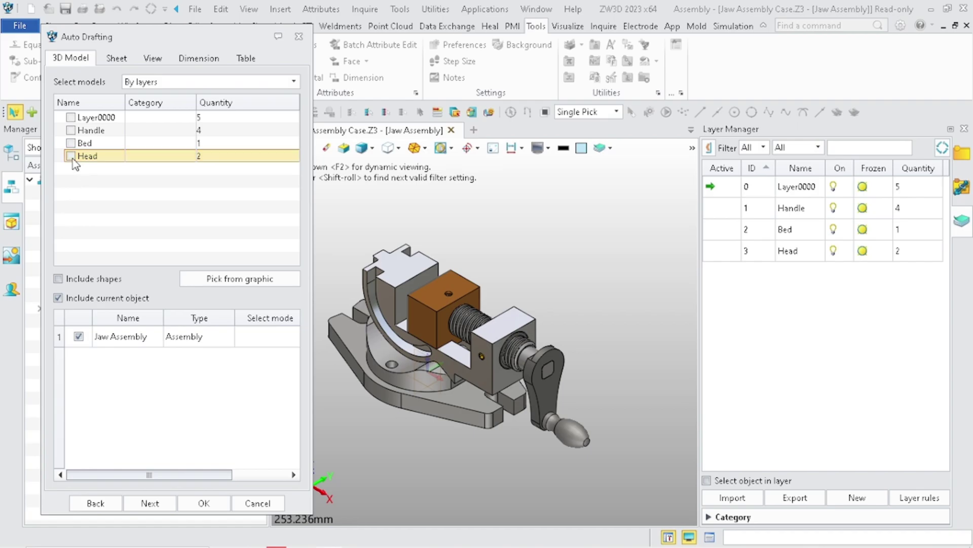
click(72, 159)
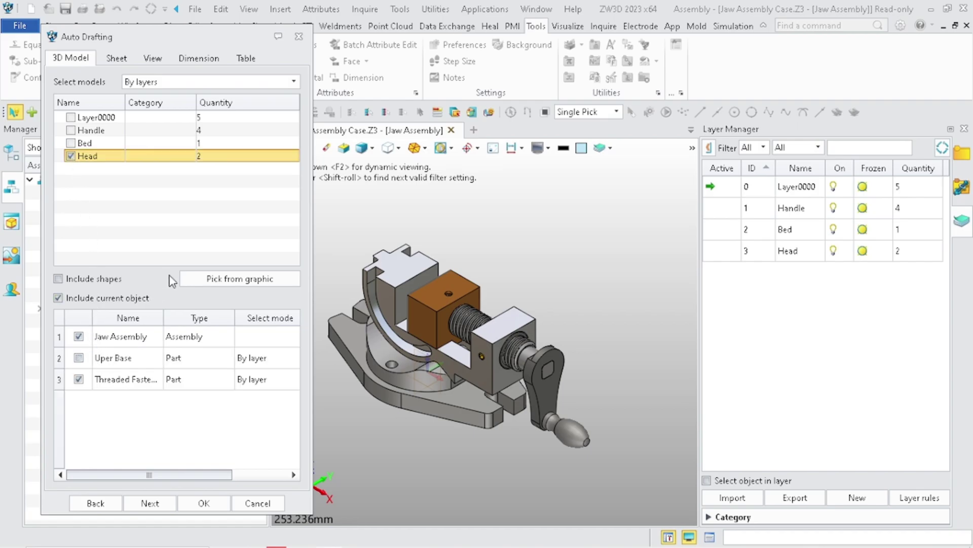
On the Sheet tab, keep Sheet type 'One object for each' for the three sheets.
click(109, 62)
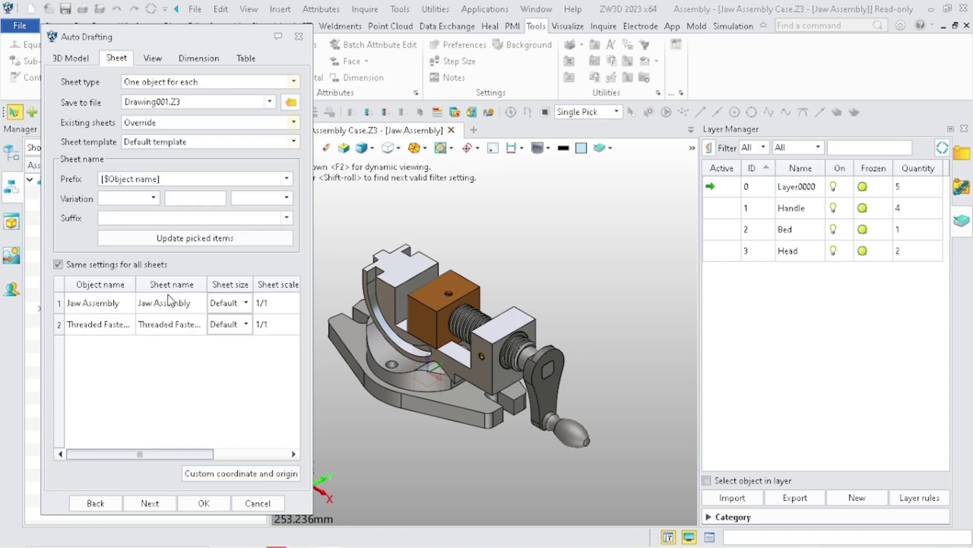
click(206, 83)
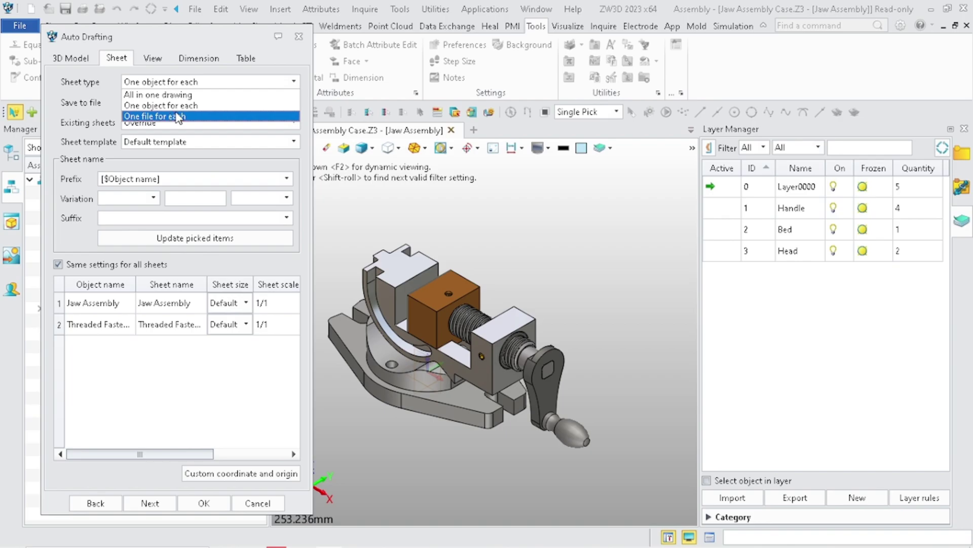
click(184, 95)
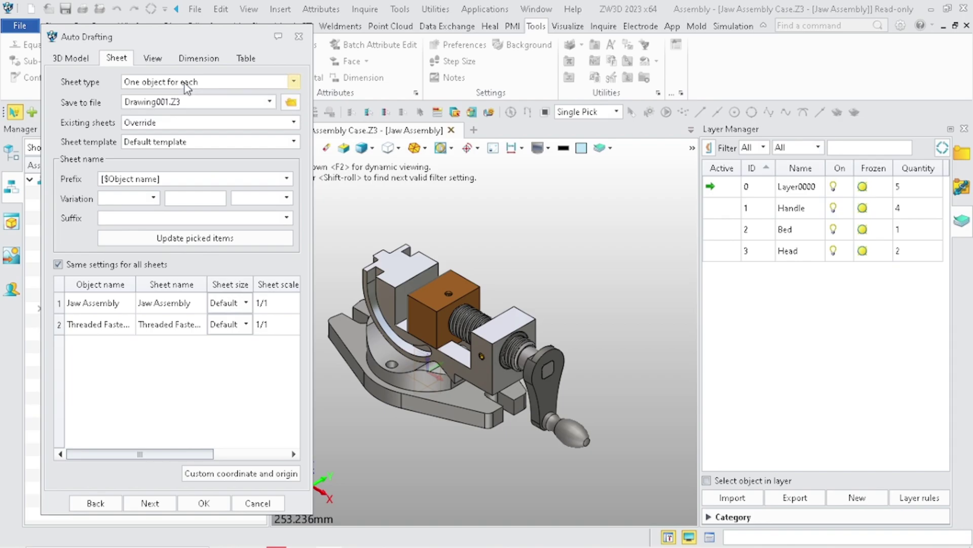
click(207, 82)
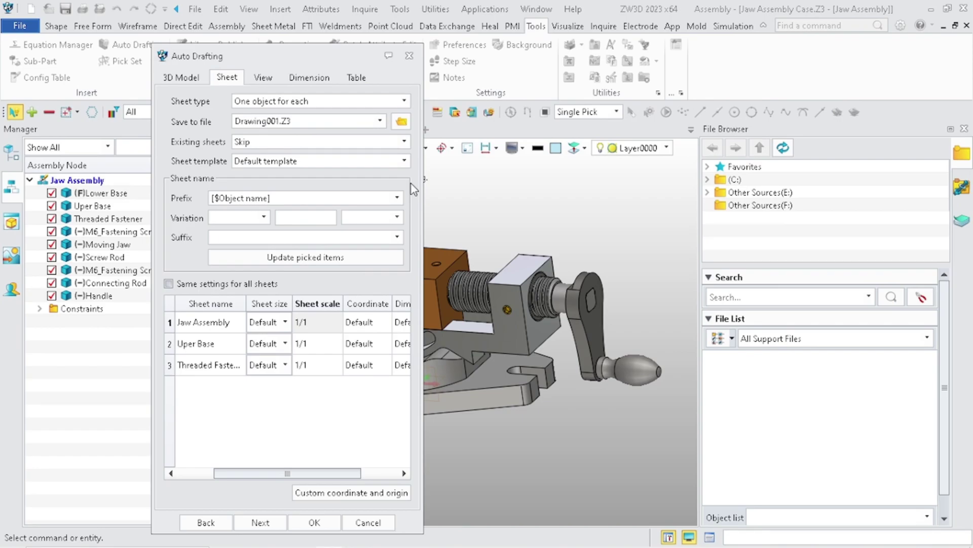
Set the sheet size to A3_H(ISO) with Same settings for all sheets ticked.
drag(292, 303, 370, 302)
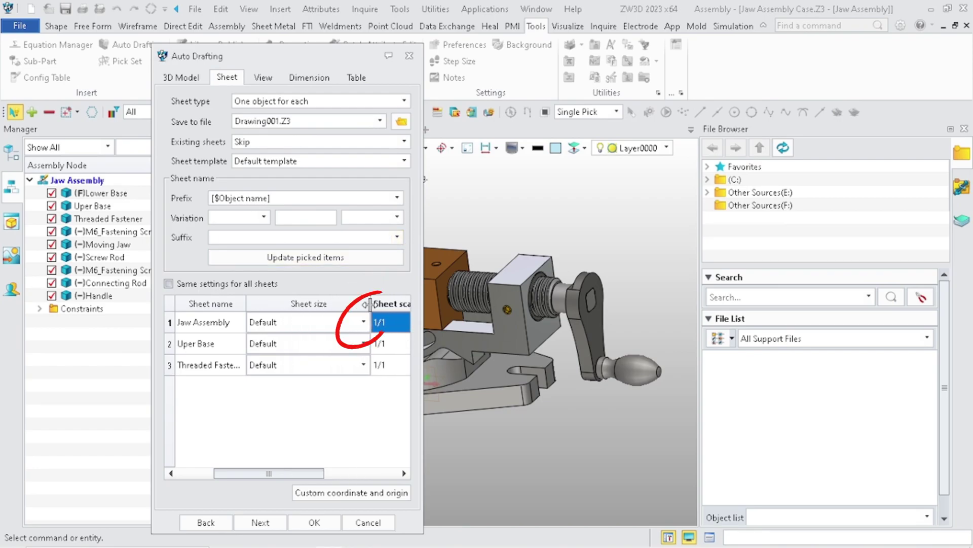
click(364, 322)
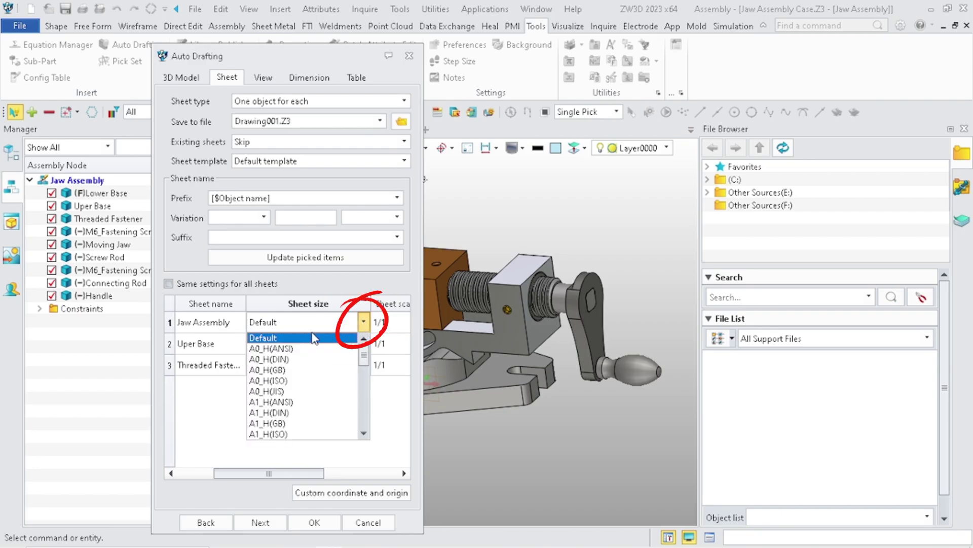
scroll(309, 355, down, 1)
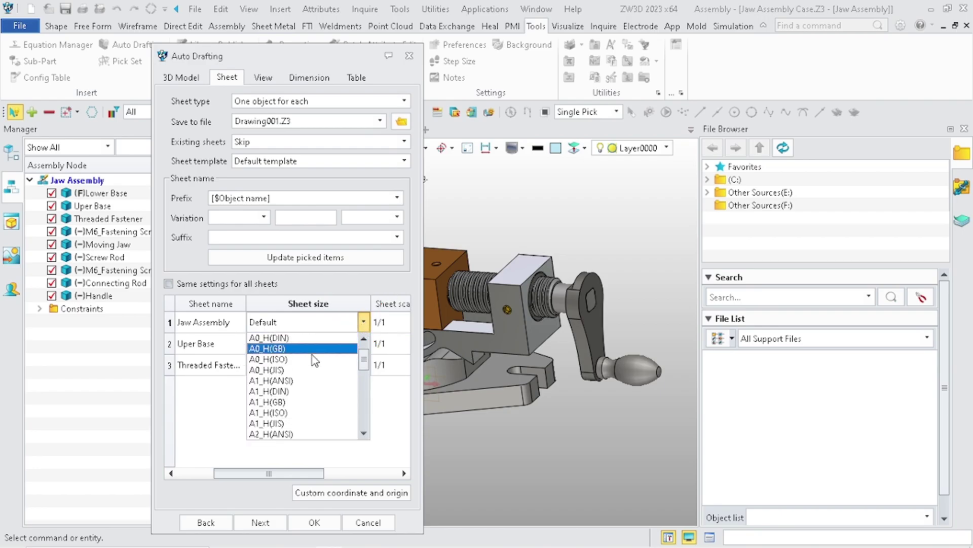
scroll(314, 361, down, 5)
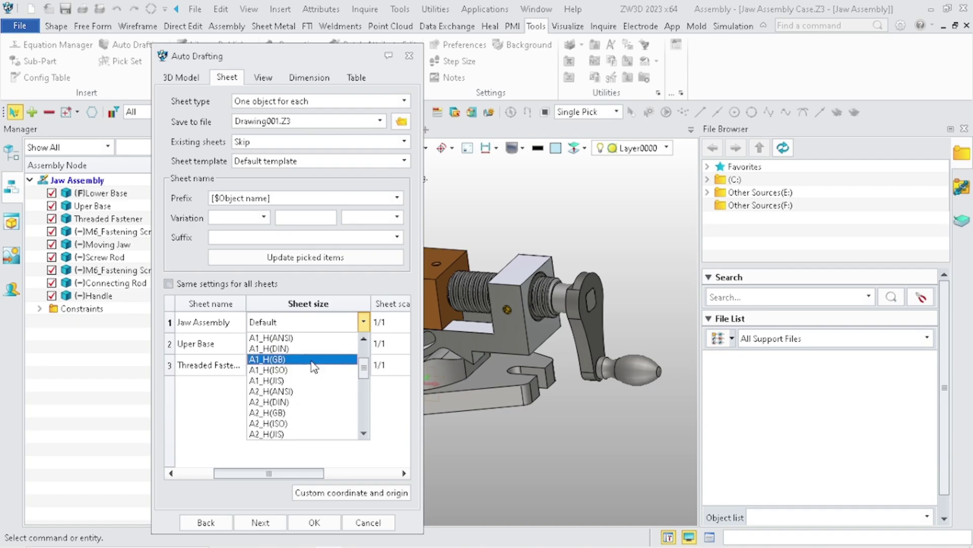
scroll(310, 370, down, 1)
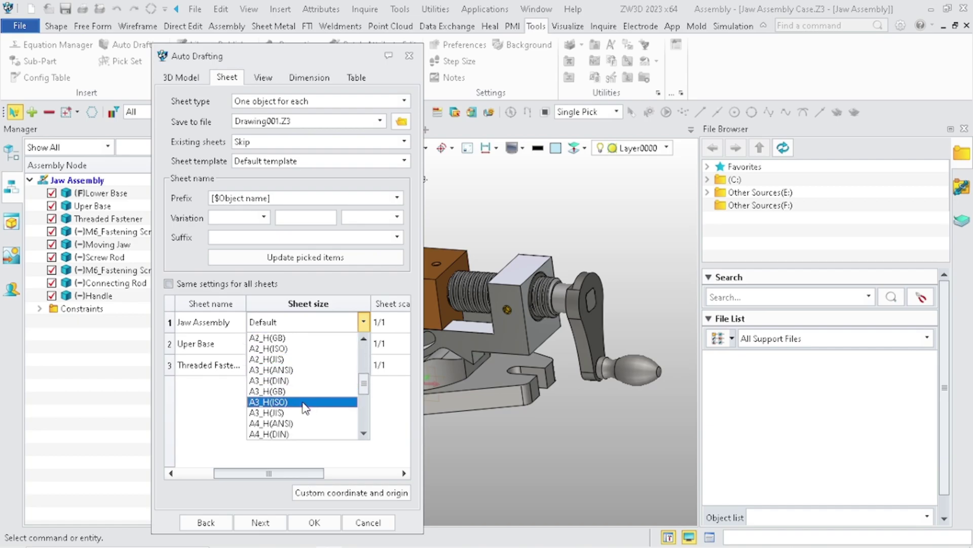
click(305, 403)
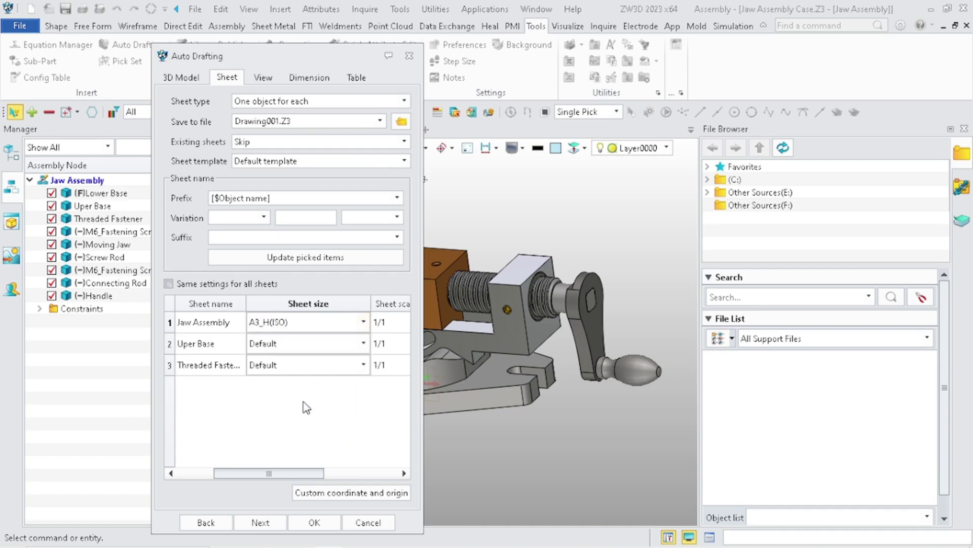
click(169, 284)
click(364, 343)
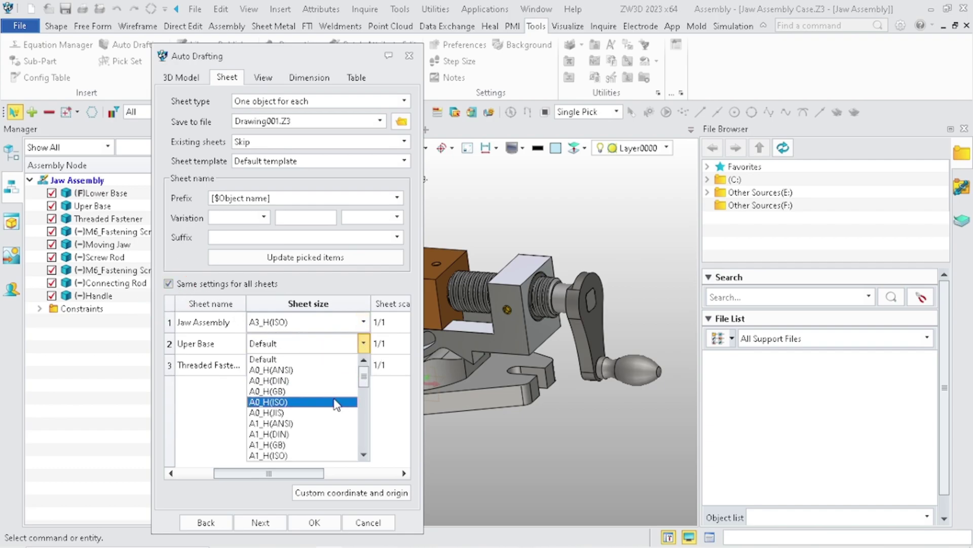
scroll(324, 418, down, 4)
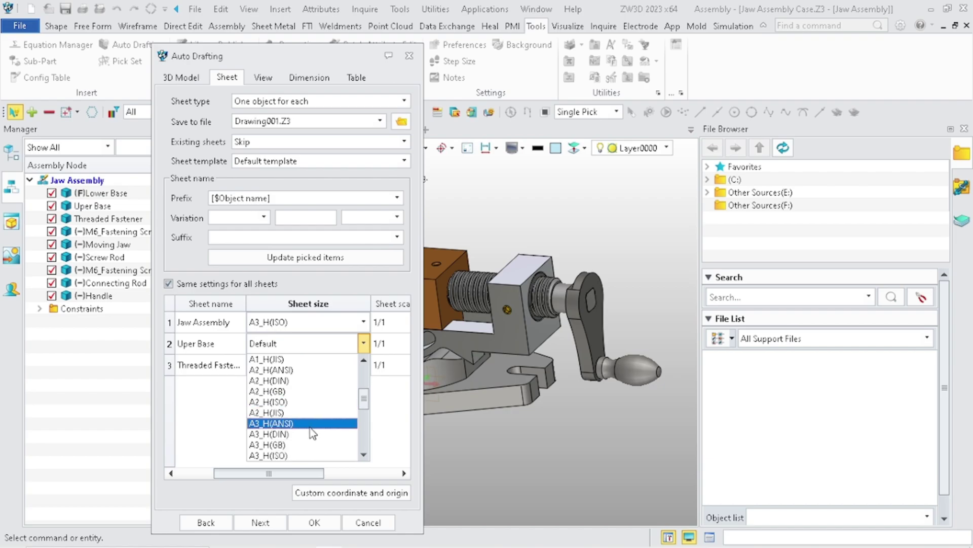
click(298, 454)
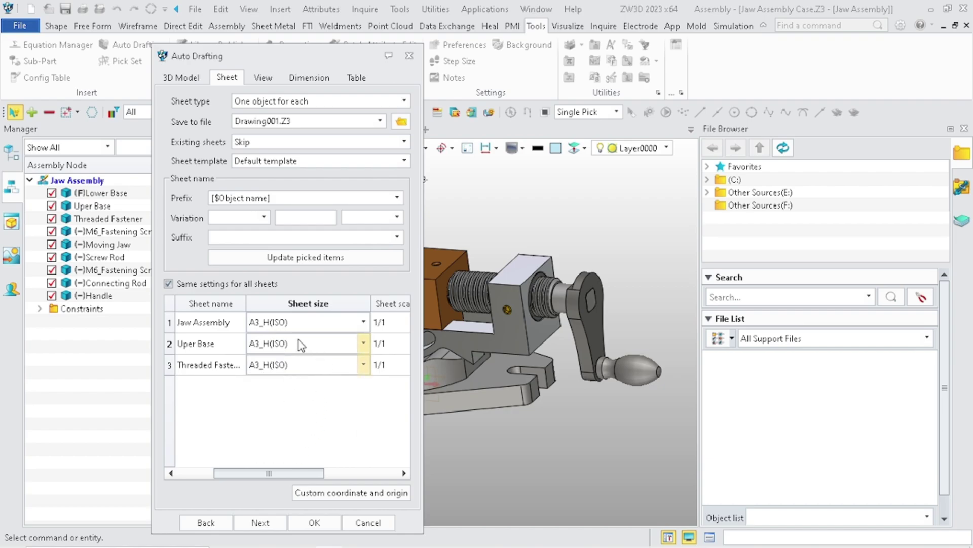
drag(285, 472, 321, 472)
Edit the sheet scale, trying 1/2, then set it to 1/1.
click(328, 322)
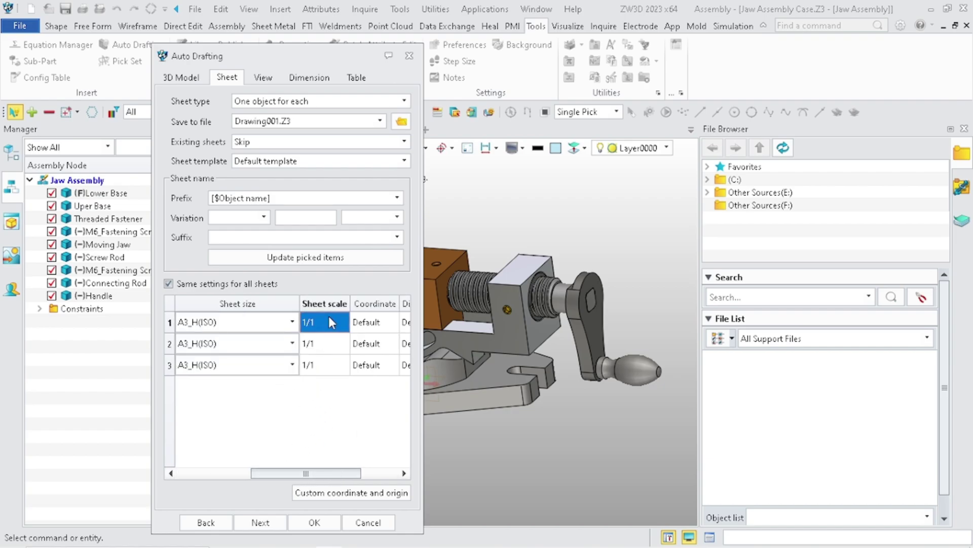
click(331, 322)
key(Return)
click(327, 323)
key(Return)
On the View tab, set the projection to 3rd Angle.
click(262, 76)
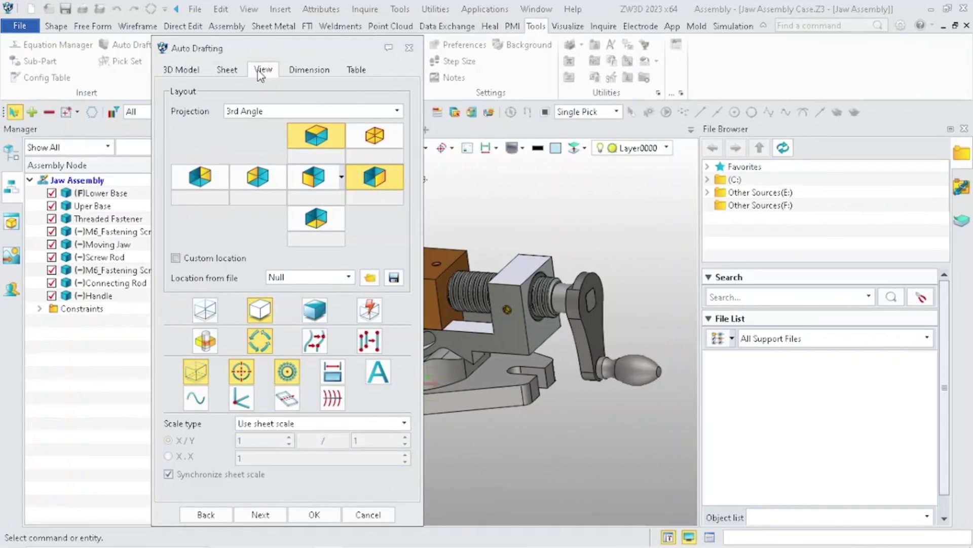
click(309, 110)
click(273, 121)
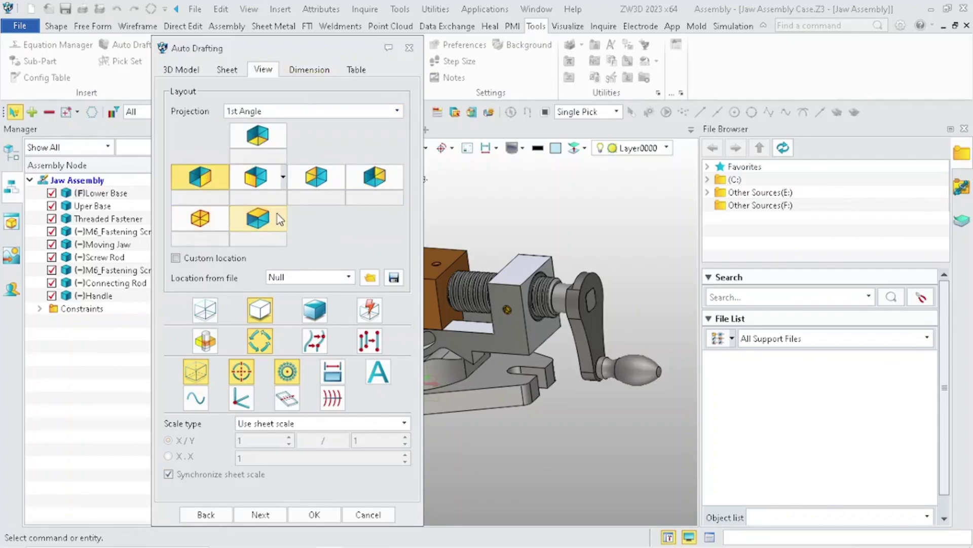
click(298, 114)
click(298, 139)
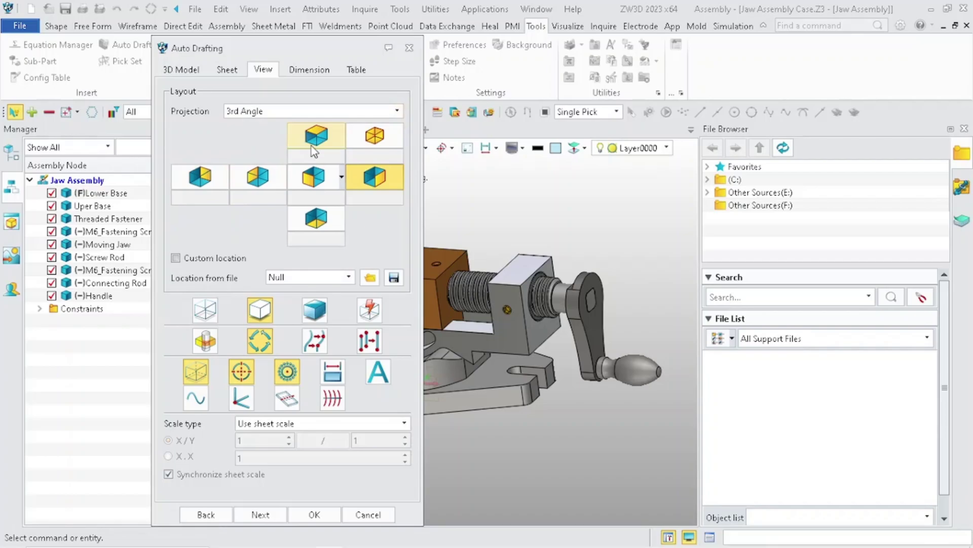
Lay out the top, front and right views and set the main view orientation.
click(315, 148)
click(369, 144)
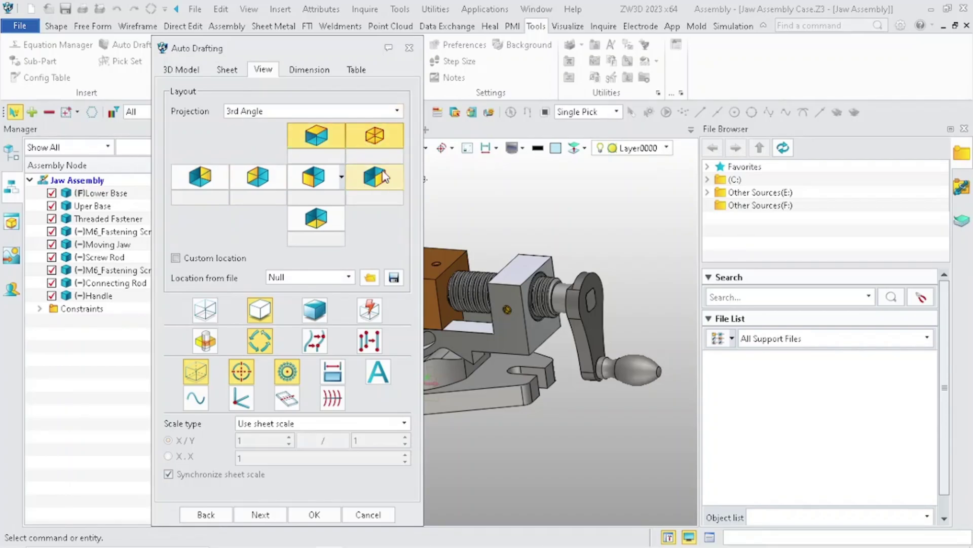
click(369, 144)
click(328, 181)
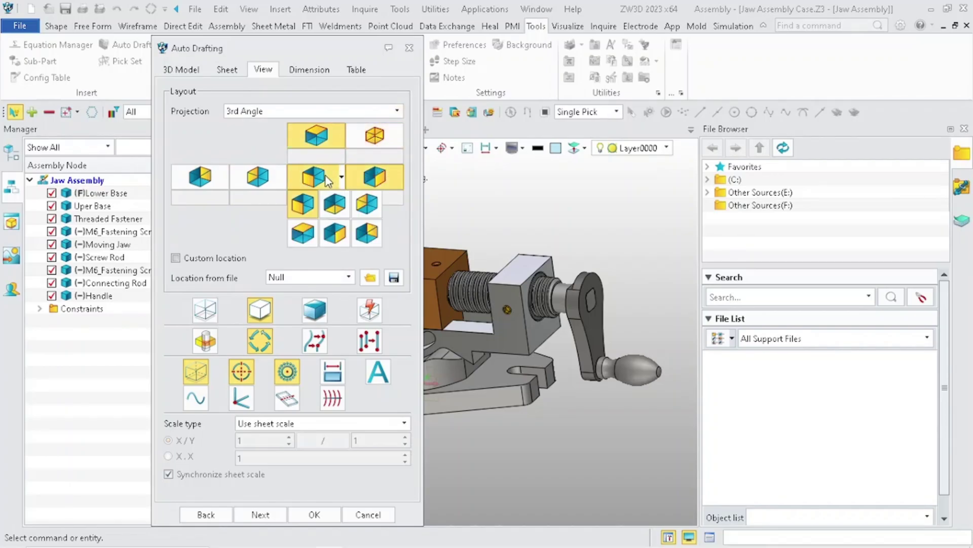
click(335, 204)
click(325, 182)
click(311, 206)
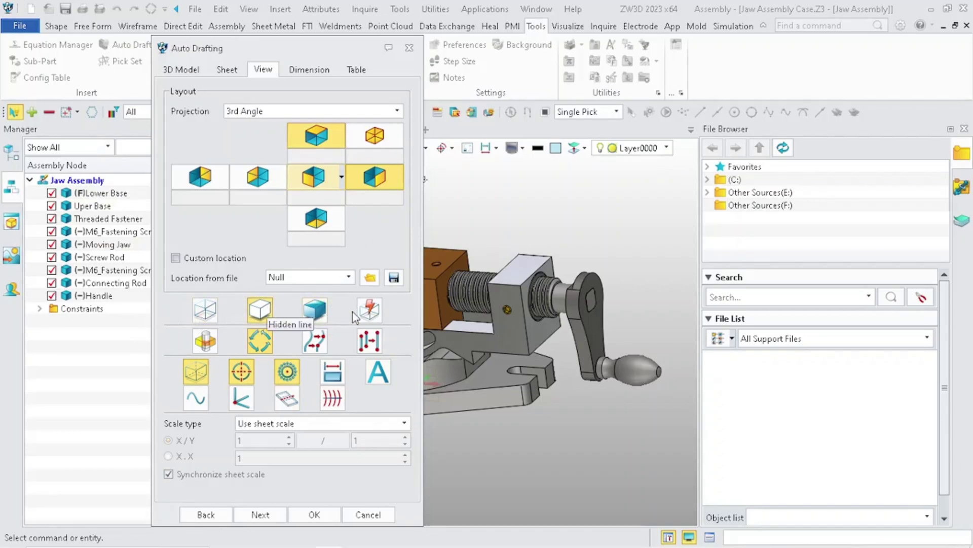
Keep the view Scale type at Use sheet scale instead of automatic.
click(378, 424)
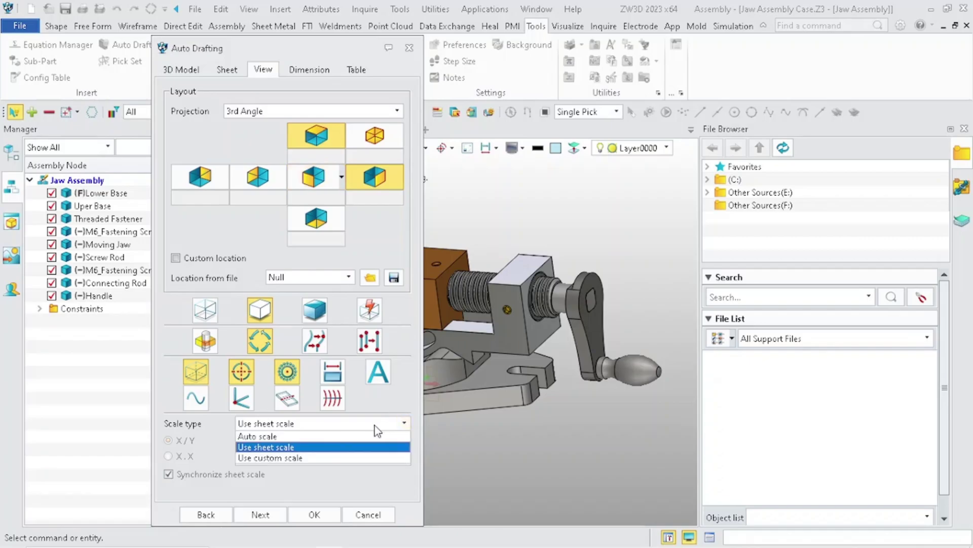
click(348, 437)
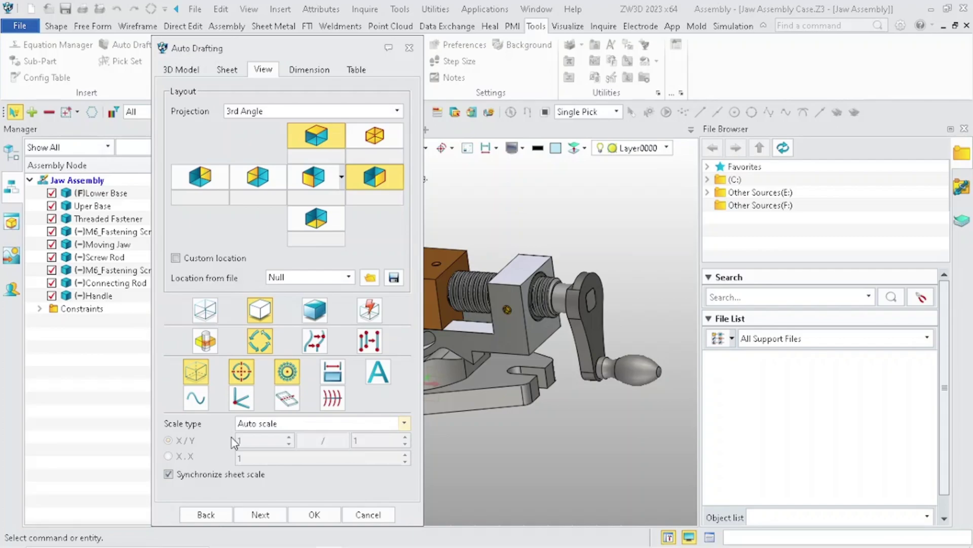
click(272, 426)
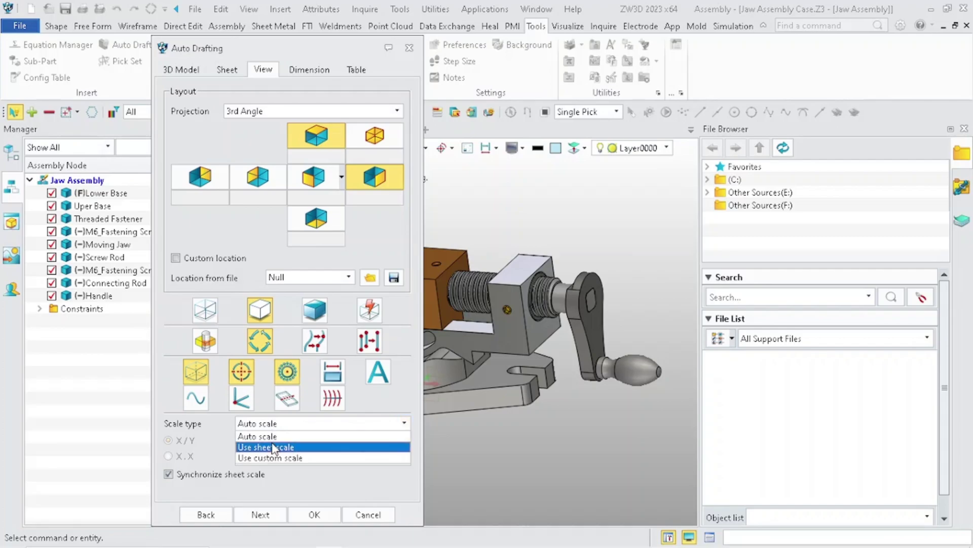
click(265, 447)
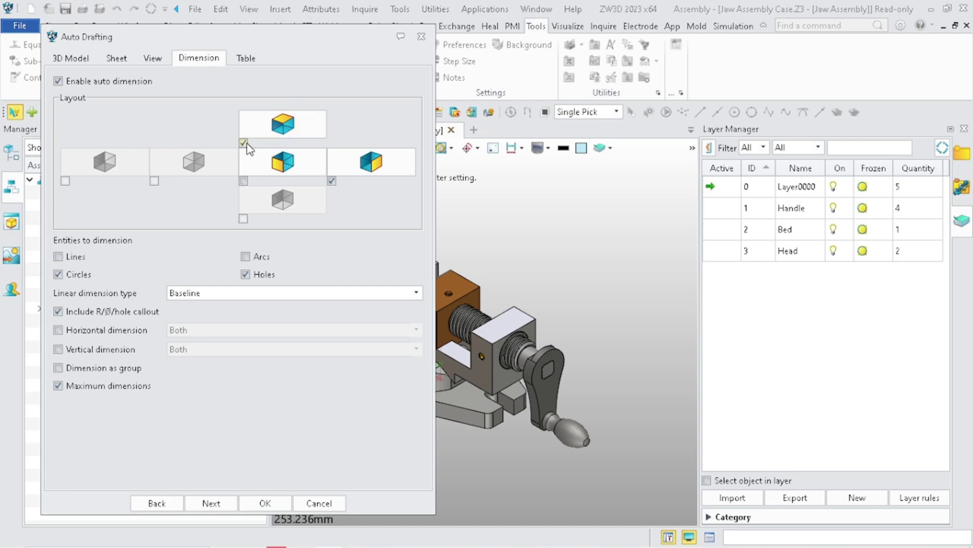
Auto-dimension only the front view, using Baseline linear dimensions.
click(244, 143)
click(331, 181)
click(244, 181)
click(192, 292)
click(188, 306)
Leave Horizontal and Vertical dimension unchecked, with placement left at Both.
click(71, 333)
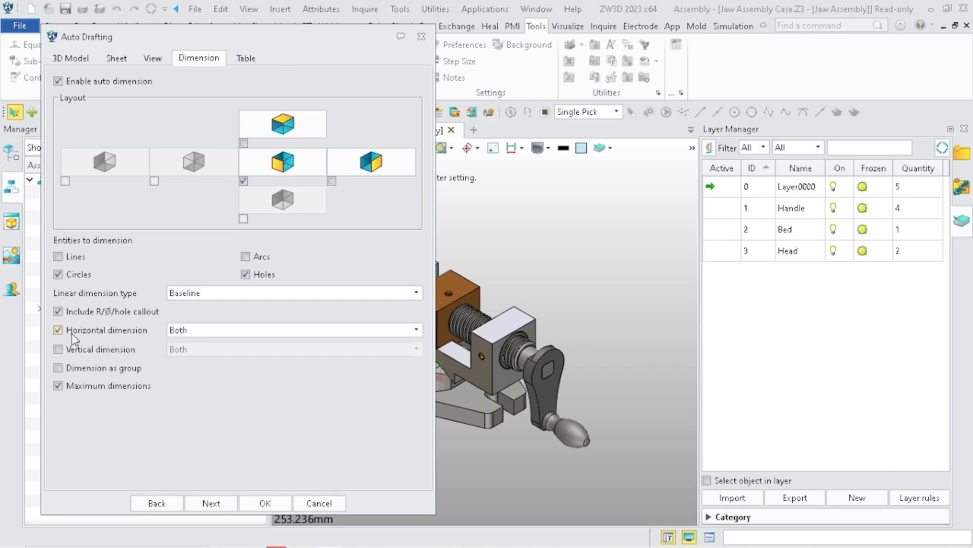
click(188, 335)
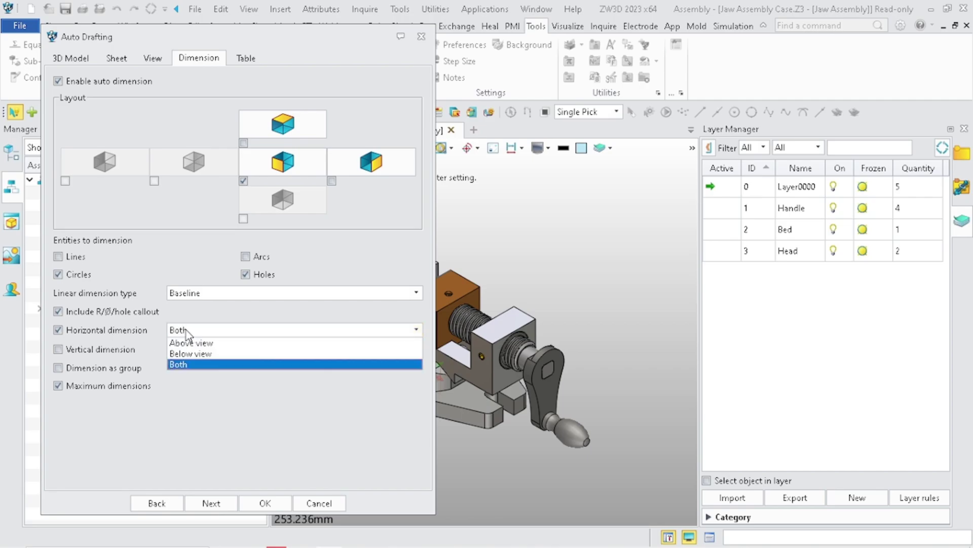
click(186, 330)
click(97, 331)
click(95, 350)
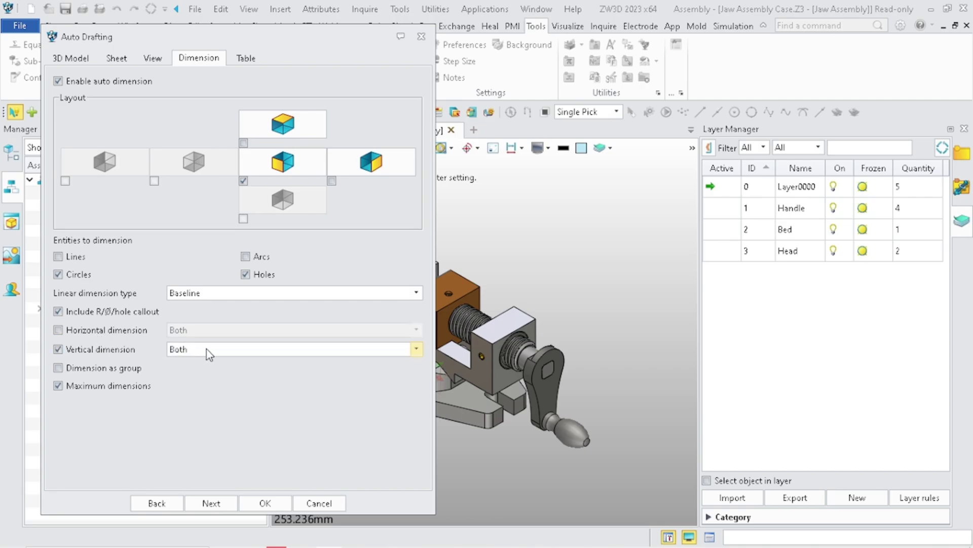
click(206, 349)
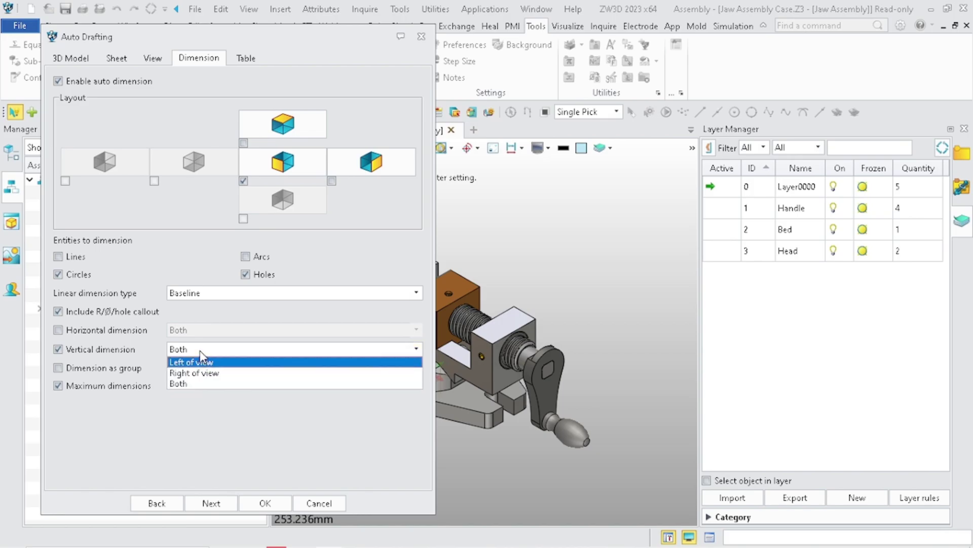
click(200, 350)
click(96, 351)
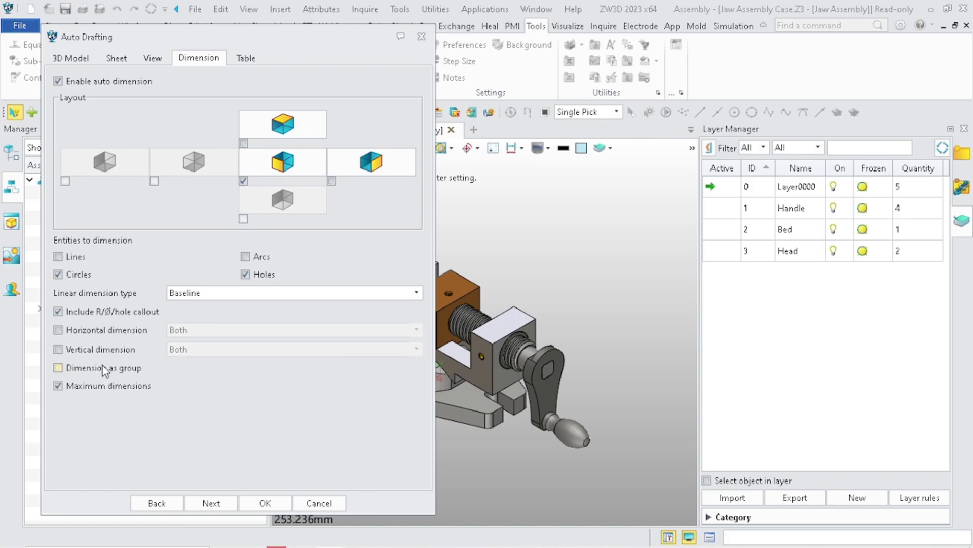
On the Table tab, keep the BOM at Top-Right and the hole table at Bottom-Left.
click(246, 59)
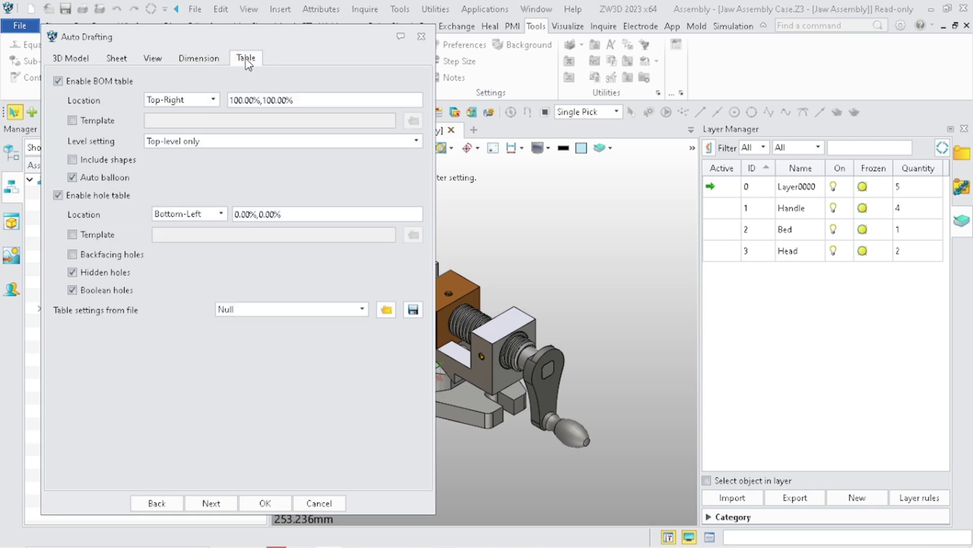
click(212, 99)
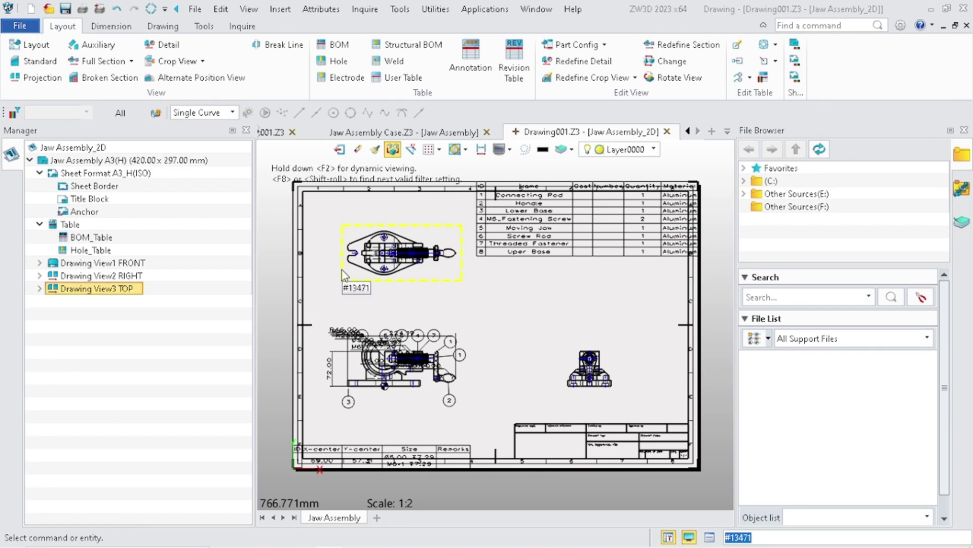
Drag the front view's R46.00 and R36.00 radius dimensions upward, clear of other labels.
scroll(362, 358, up, 5)
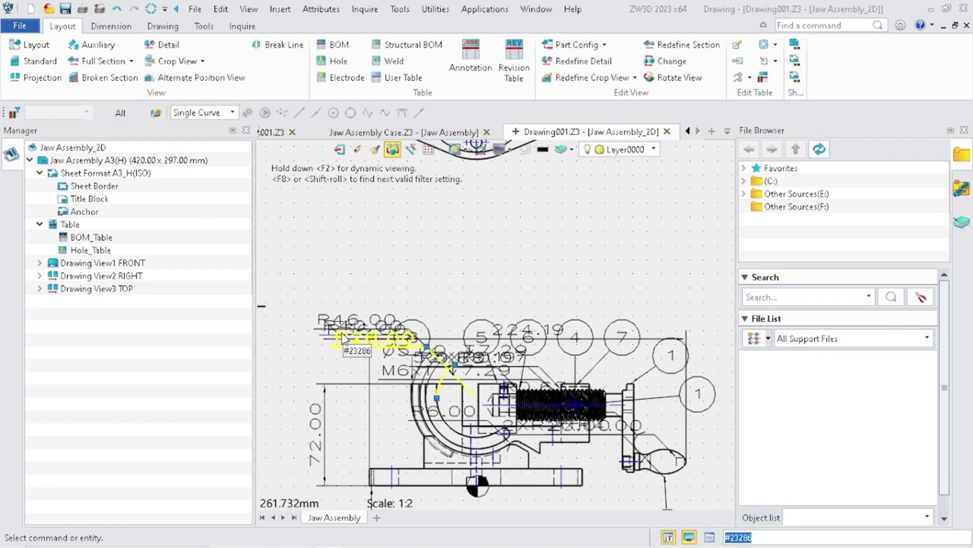
drag(343, 326, 362, 253)
scroll(350, 329, down, 1)
drag(350, 329, 357, 294)
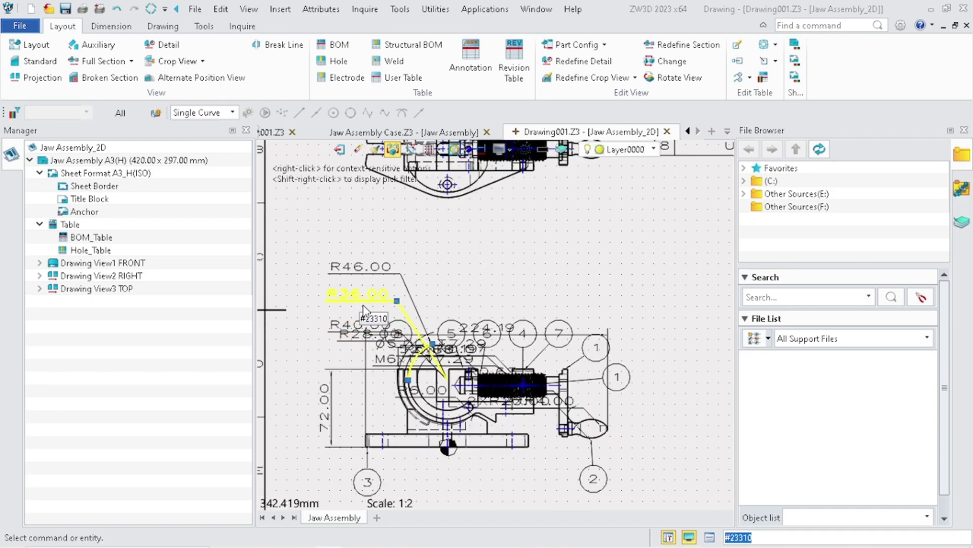
scroll(415, 362, down, 3)
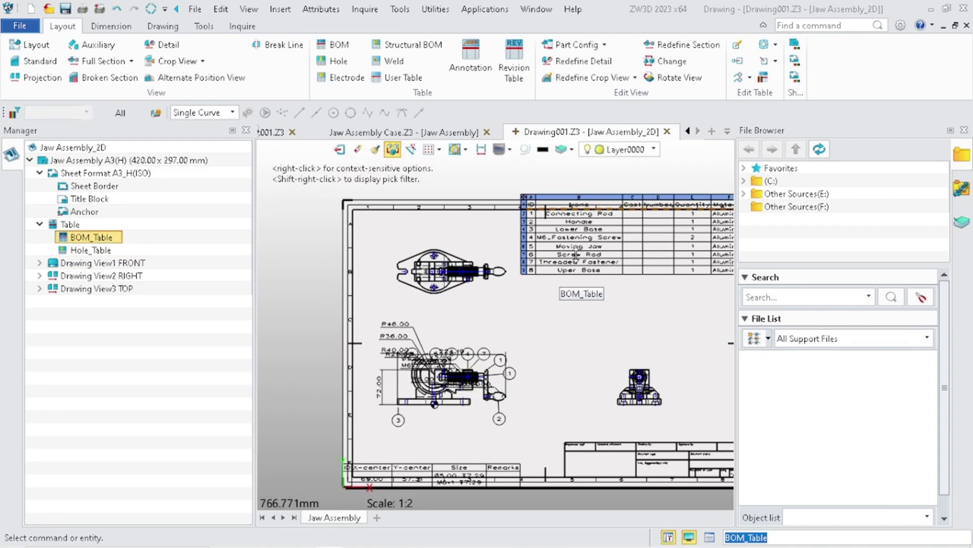
scroll(441, 248, down, 2)
scroll(562, 218, up, 1)
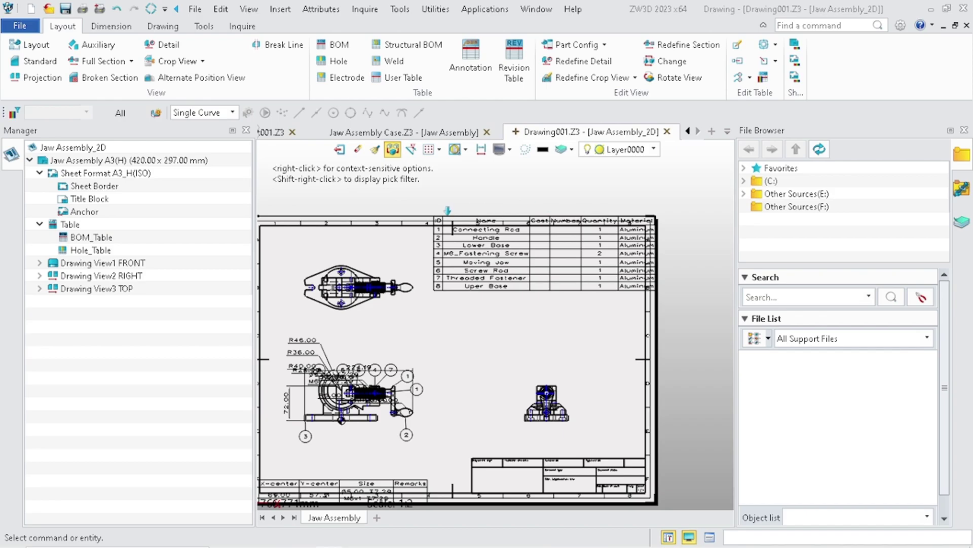
Move the BOM table by its corner and drop it against the top-right sheet border.
click(430, 213)
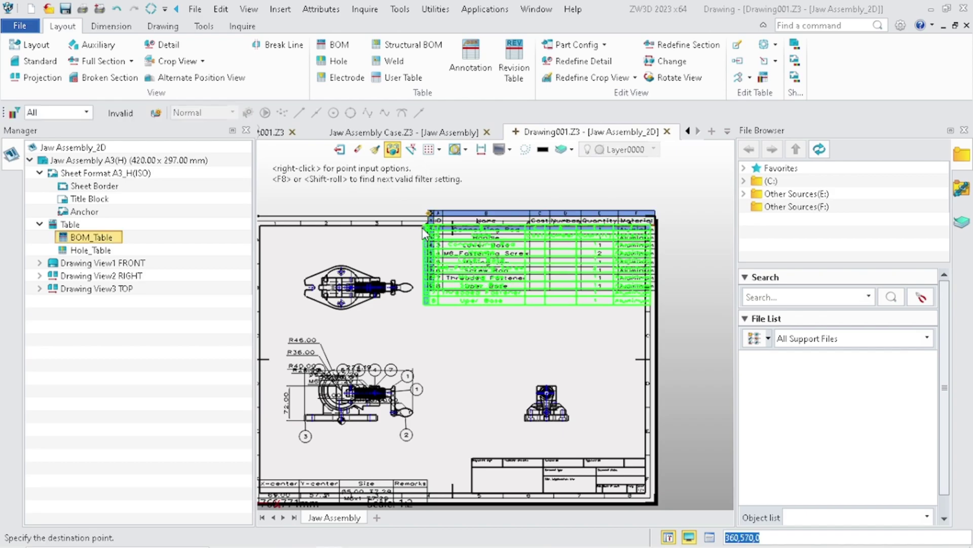
click(423, 232)
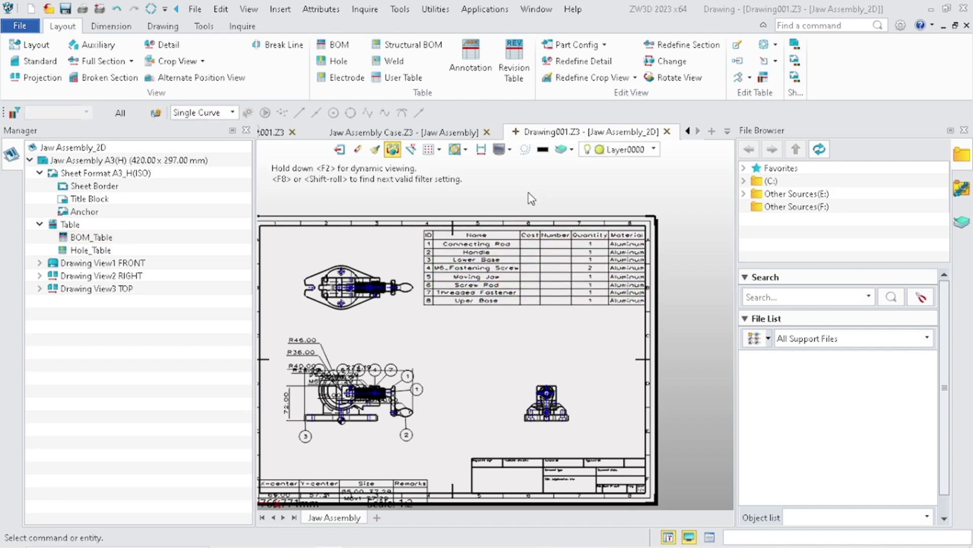
drag(421, 227, 425, 229)
scroll(427, 231, up, 4)
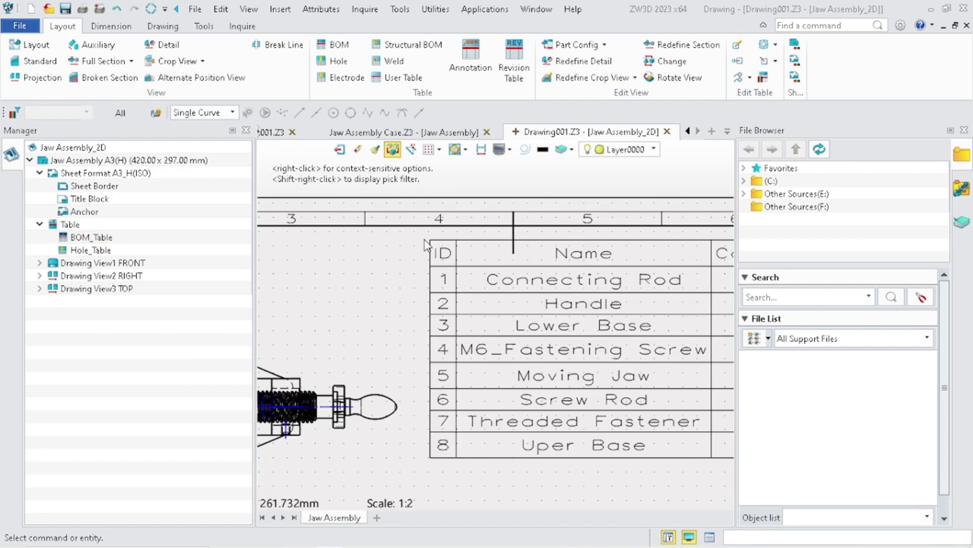
click(425, 236)
click(424, 232)
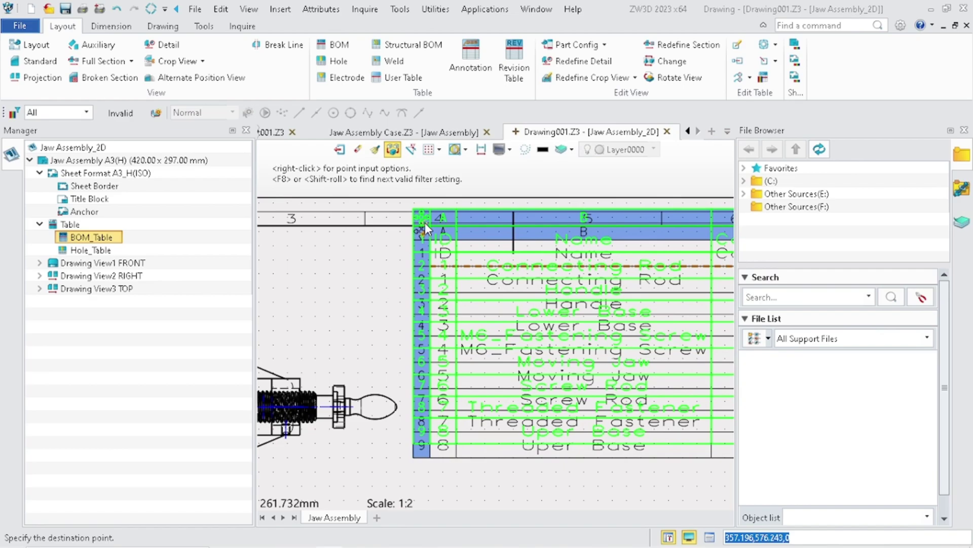
click(425, 223)
scroll(425, 223, down, 6)
scroll(374, 406, up, 6)
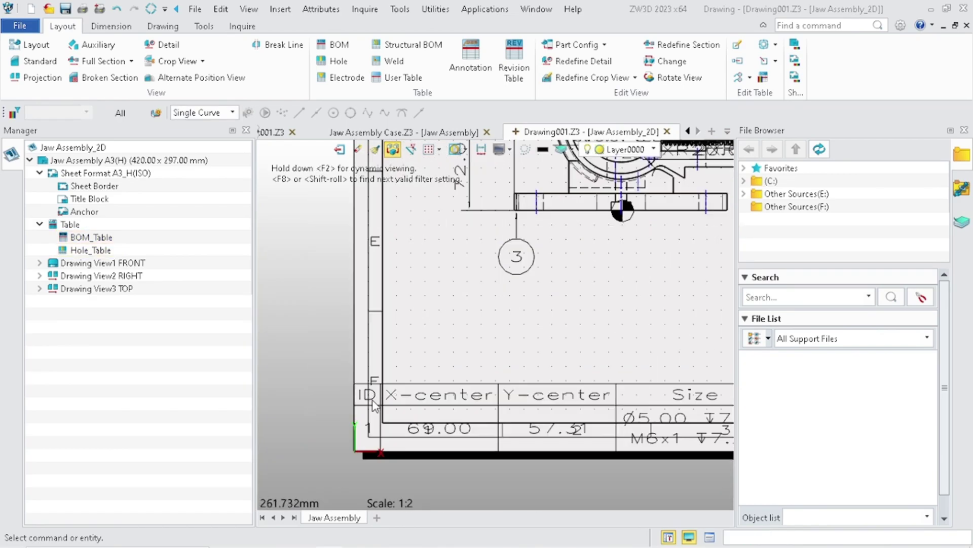
Open the assembly view's BOM settings, accept them, and begin placing the new table.
double_click(162, 237)
scroll(202, 294, down, 3)
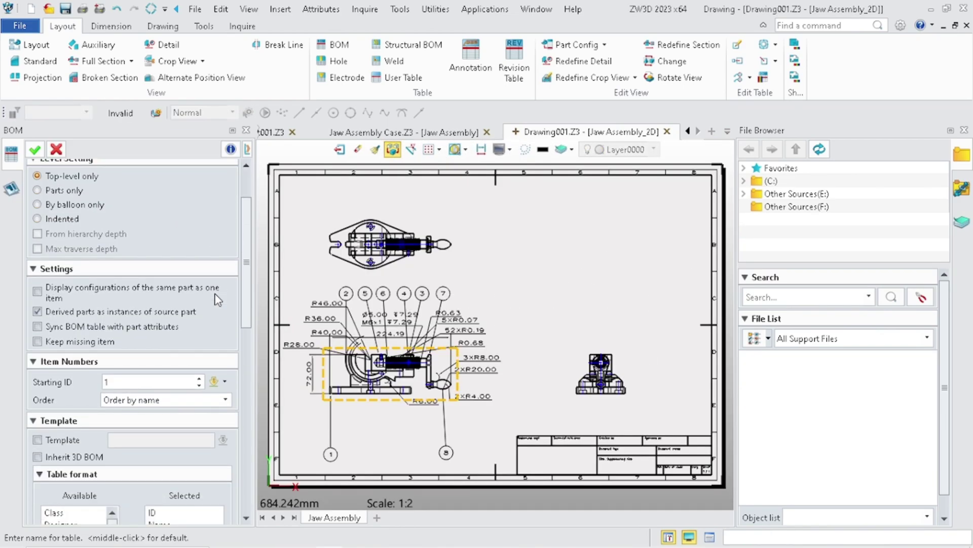
drag(249, 287, 251, 477)
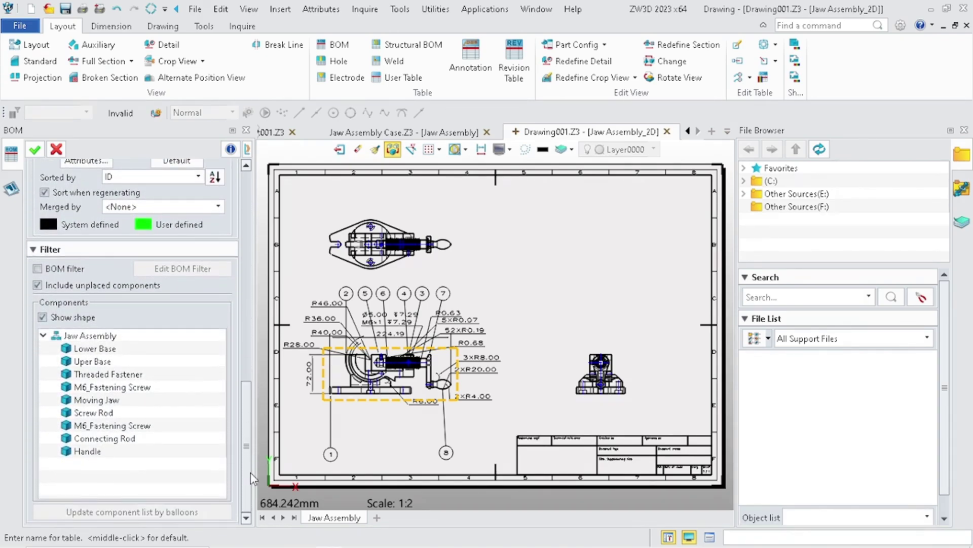
click(36, 150)
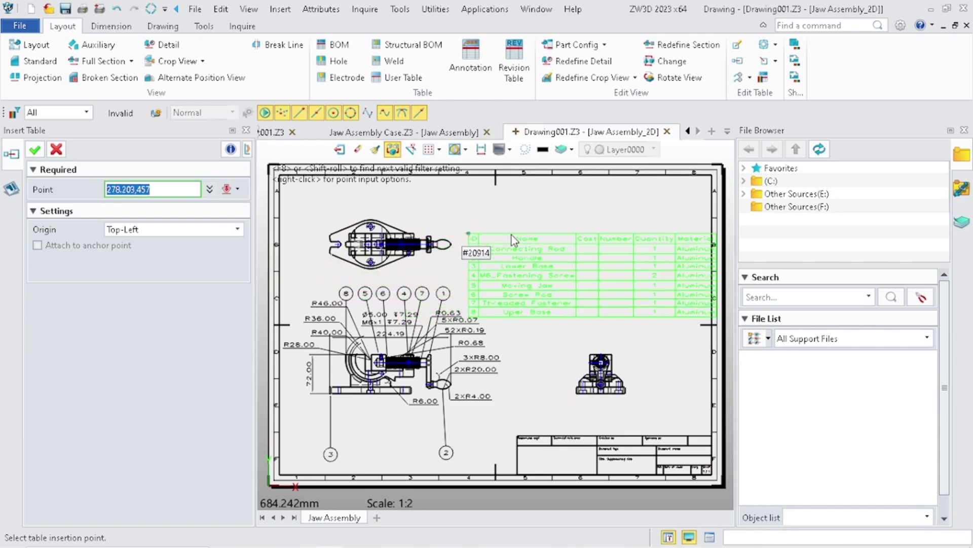